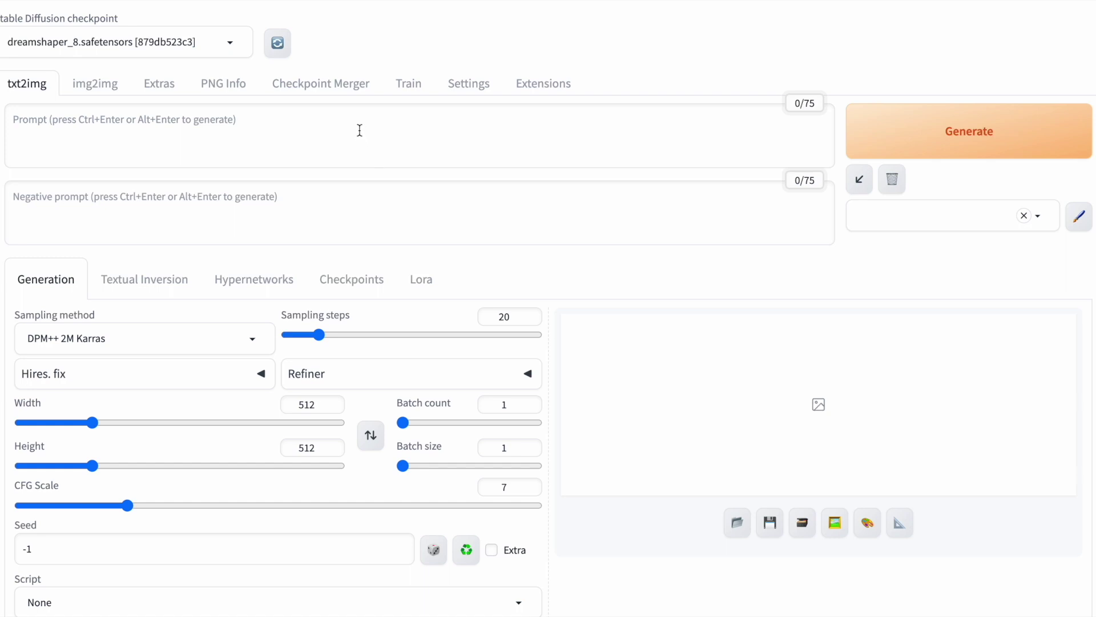
# Step: Generate an image from the prompt 'a cat' and view it full-size
pyautogui.click(359, 130)
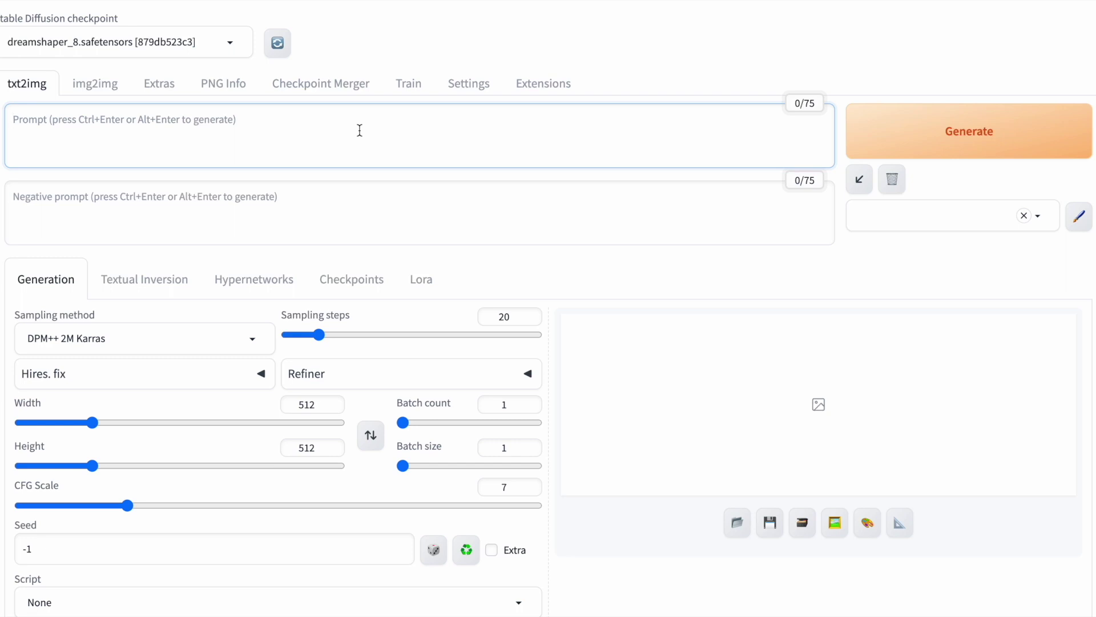
pyautogui.write('a cat')
pyautogui.click(961, 142)
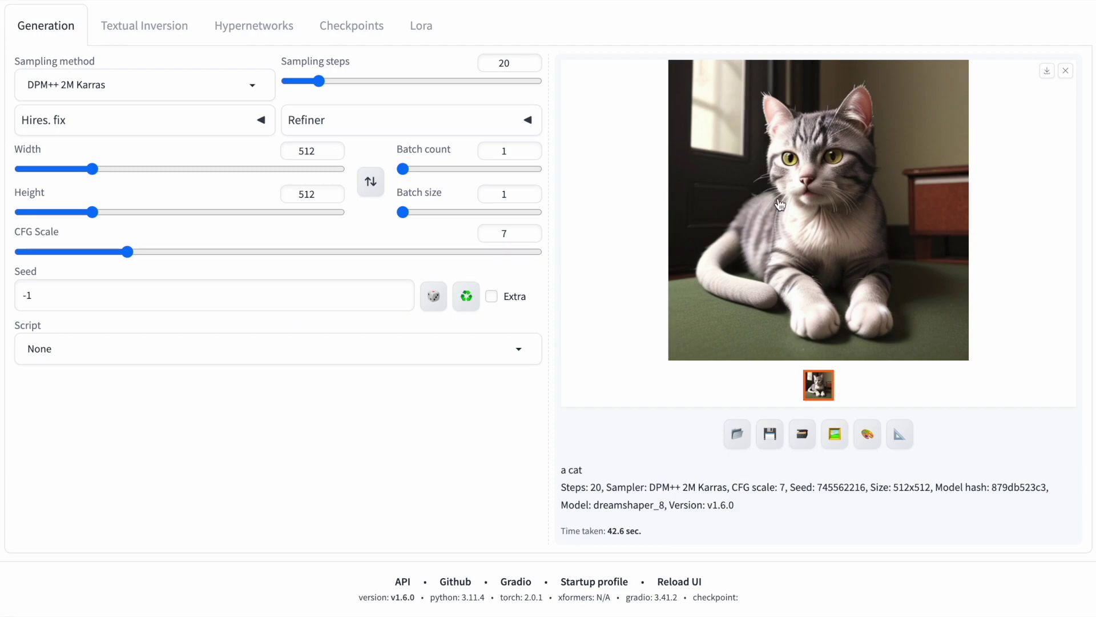
pyautogui.click(780, 205)
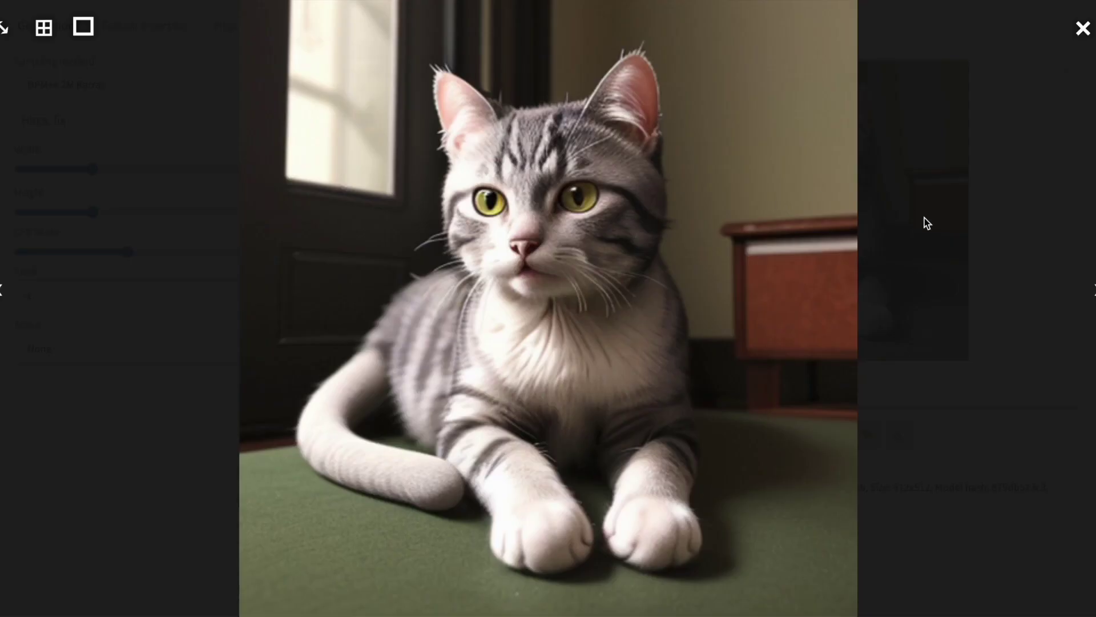
pyautogui.click(1083, 27)
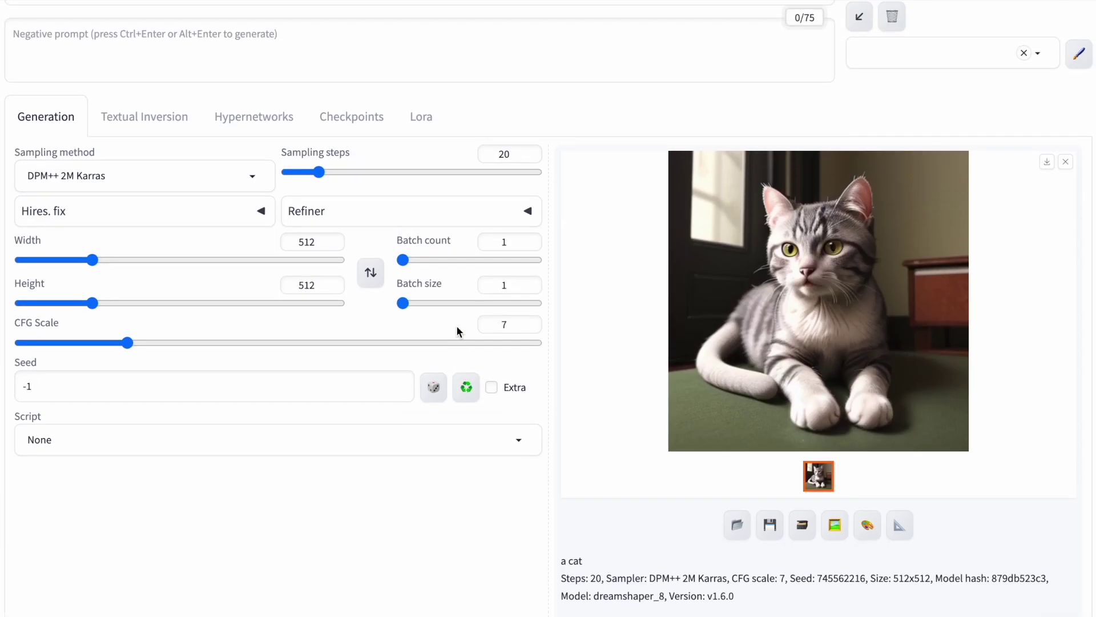
# Step: Reword the prompt to 'a cute black cat', generate it, and inspect the black kitten full-size
pyautogui.scroll(3, 457, 325)
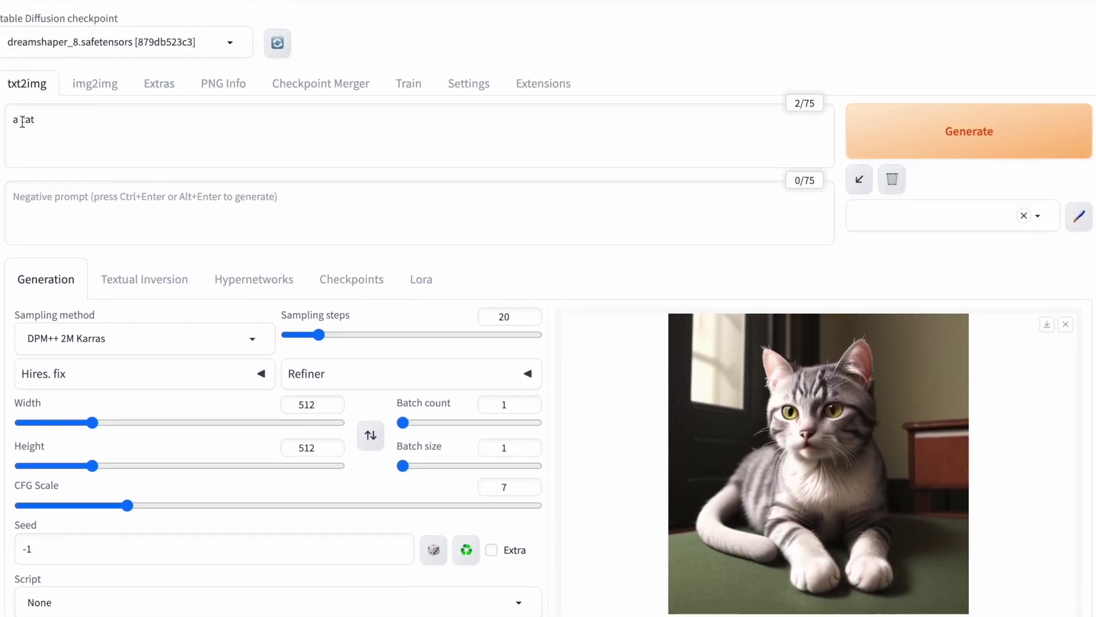
pyautogui.click(23, 121)
pyautogui.press('BackSpace')
pyautogui.press('BackSpace')
pyautogui.press('BackSpace')
pyautogui.write('cute')
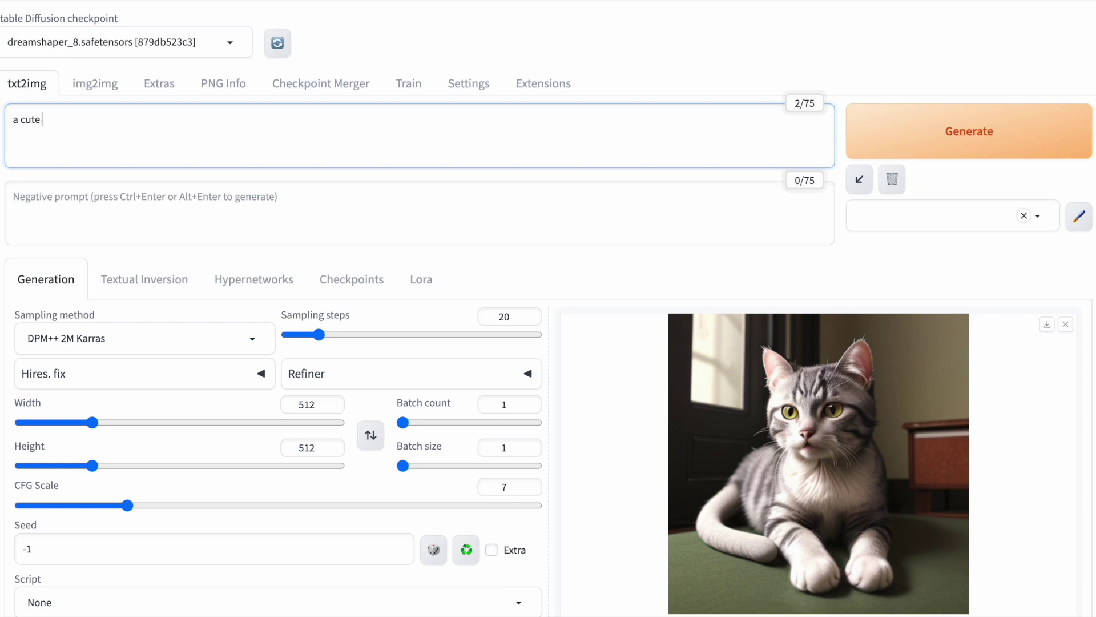
pyautogui.write(' black cat')
pyautogui.click(937, 142)
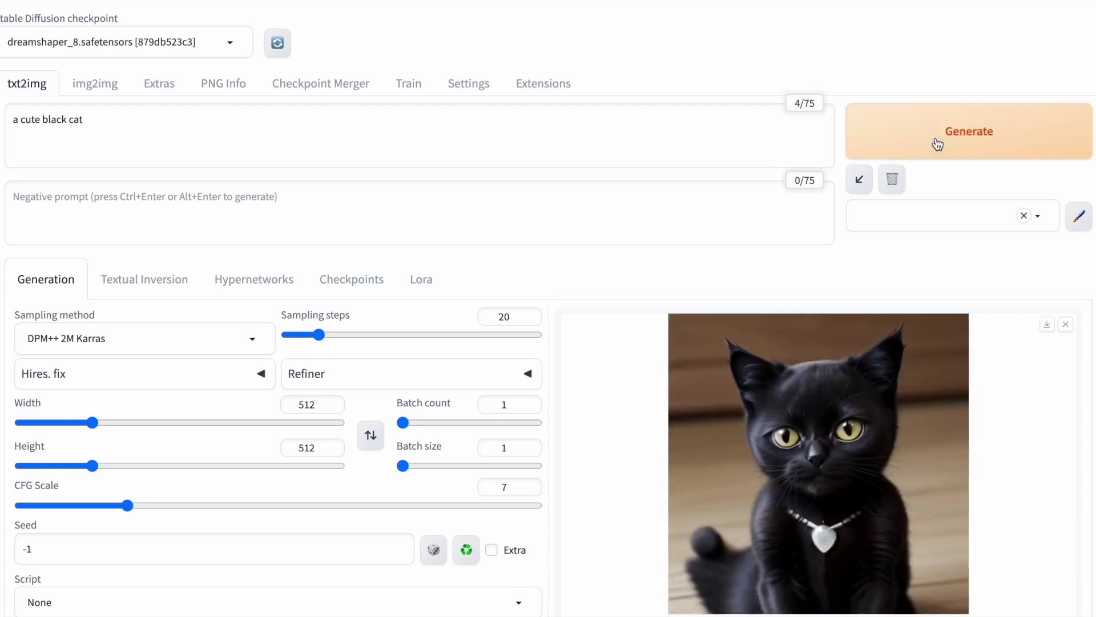
pyautogui.scroll(-1, 845, 354)
pyautogui.click(721, 390)
pyautogui.scroll(-2, 841, 383)
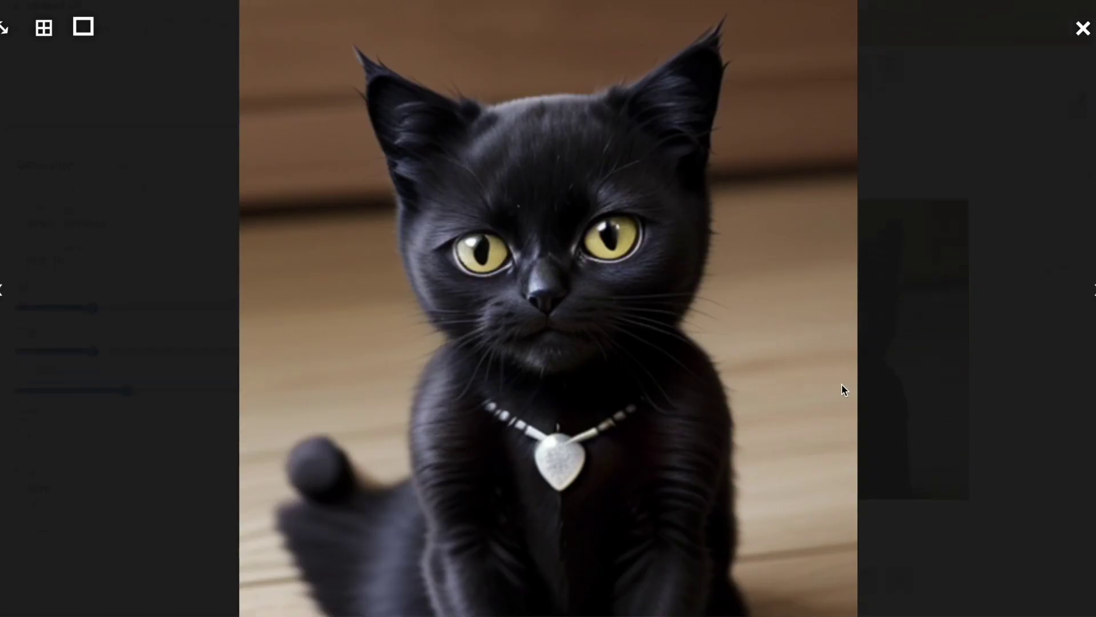
pyautogui.click(1081, 30)
# Step: Append 'with blue eyes wearing a red collar' to the prompt
pyautogui.scroll(1, 651, 278)
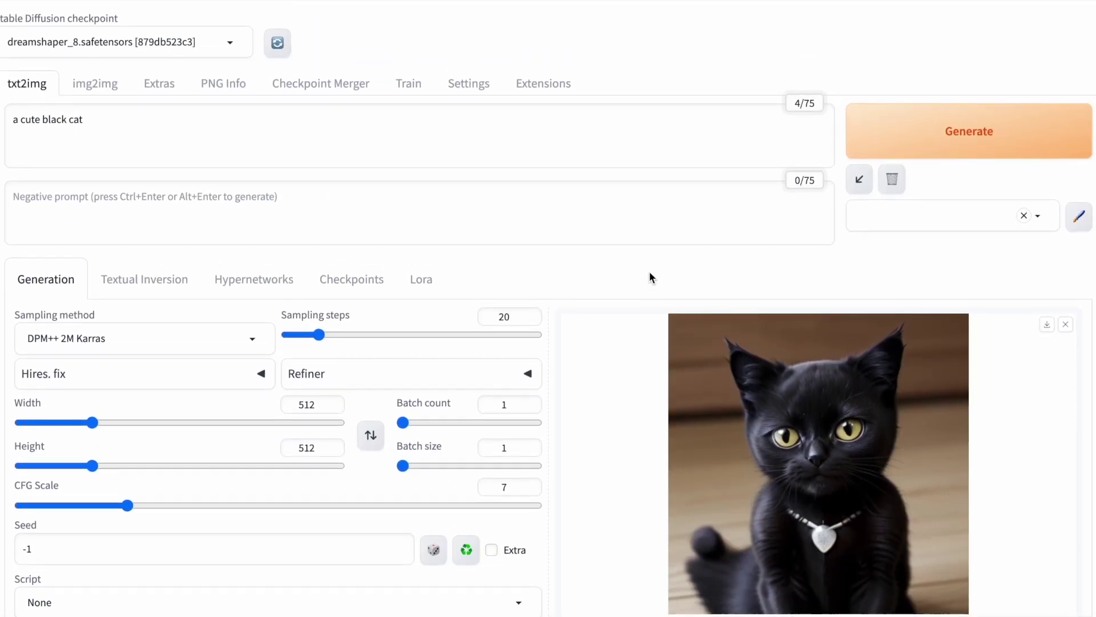
pyautogui.click(171, 120)
pyautogui.write('with blue eyes we')
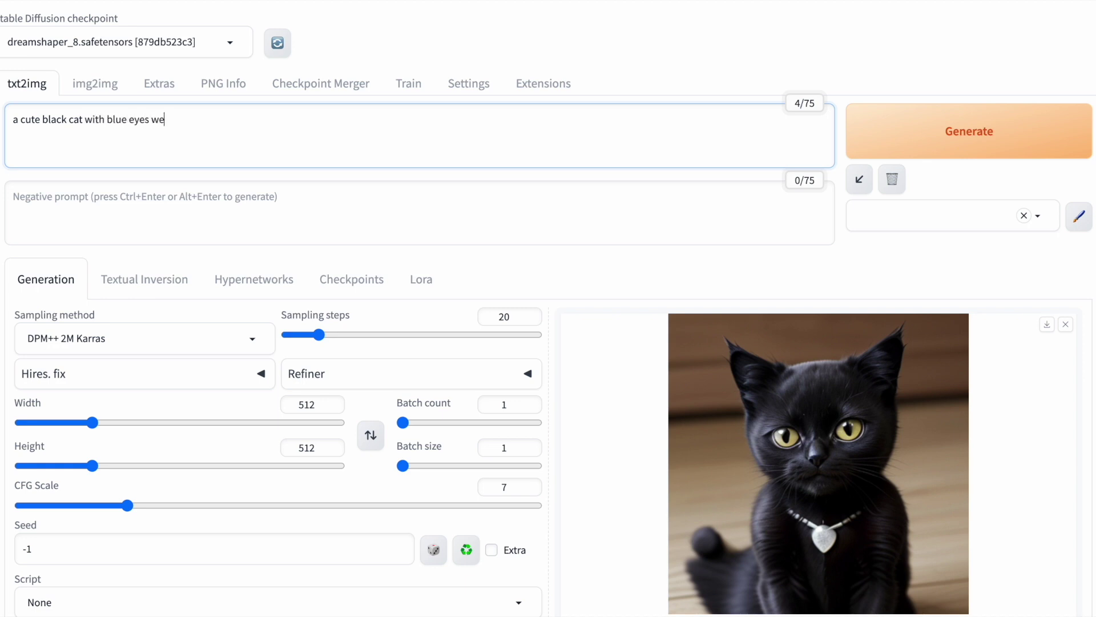
pyautogui.write('aring a red collar')
# Step: Generate the blue-eyed black cat with a collar and view the result full-size
pyautogui.click(930, 128)
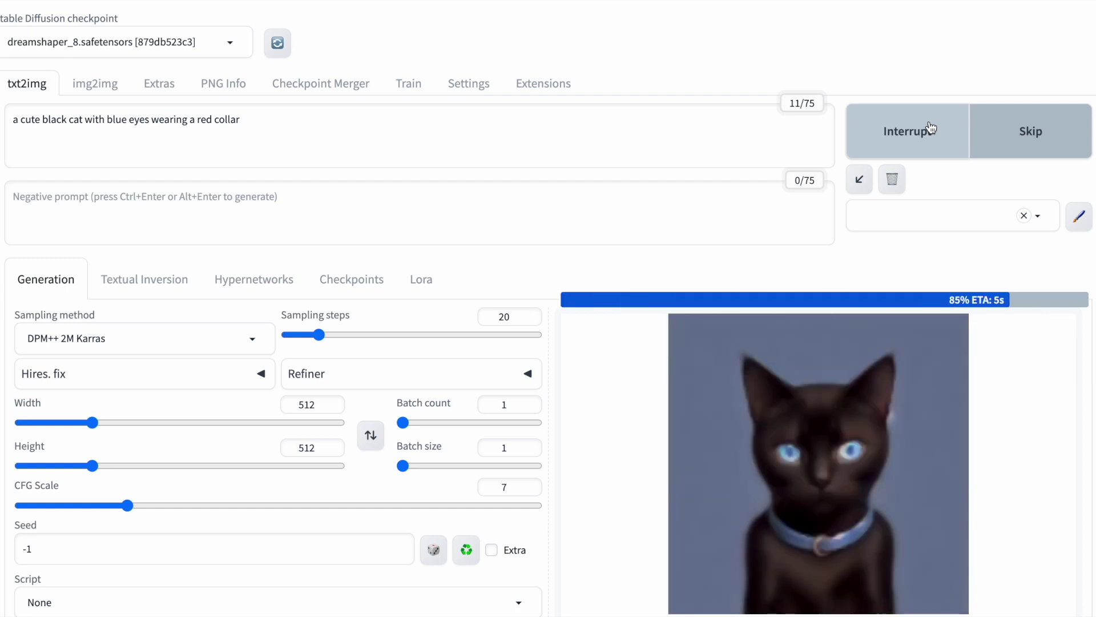
pyautogui.click(853, 383)
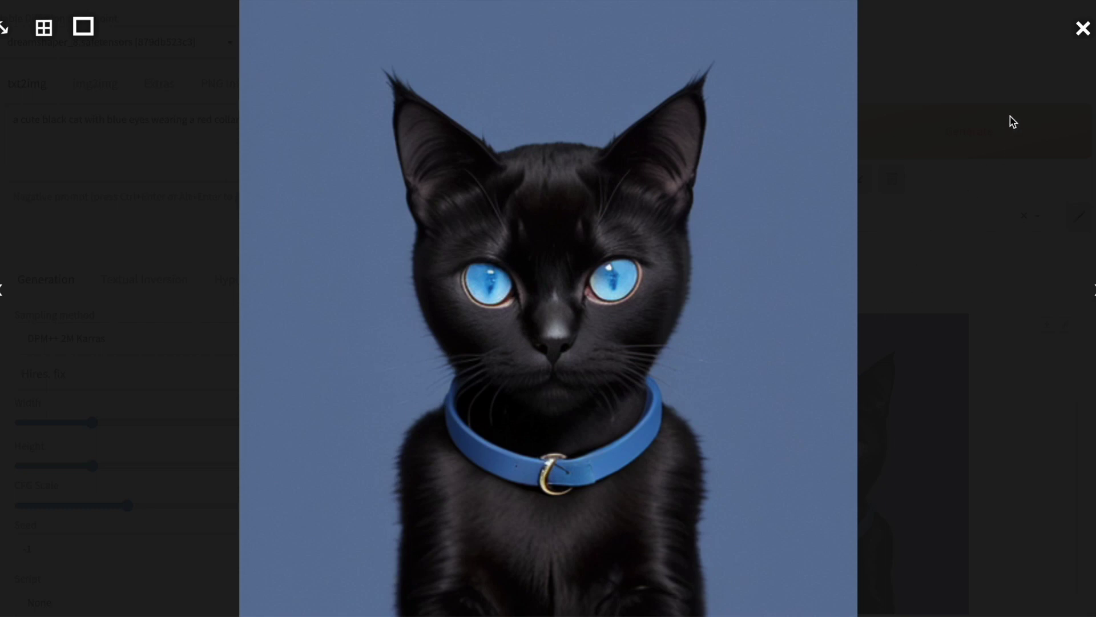
pyautogui.click(1084, 30)
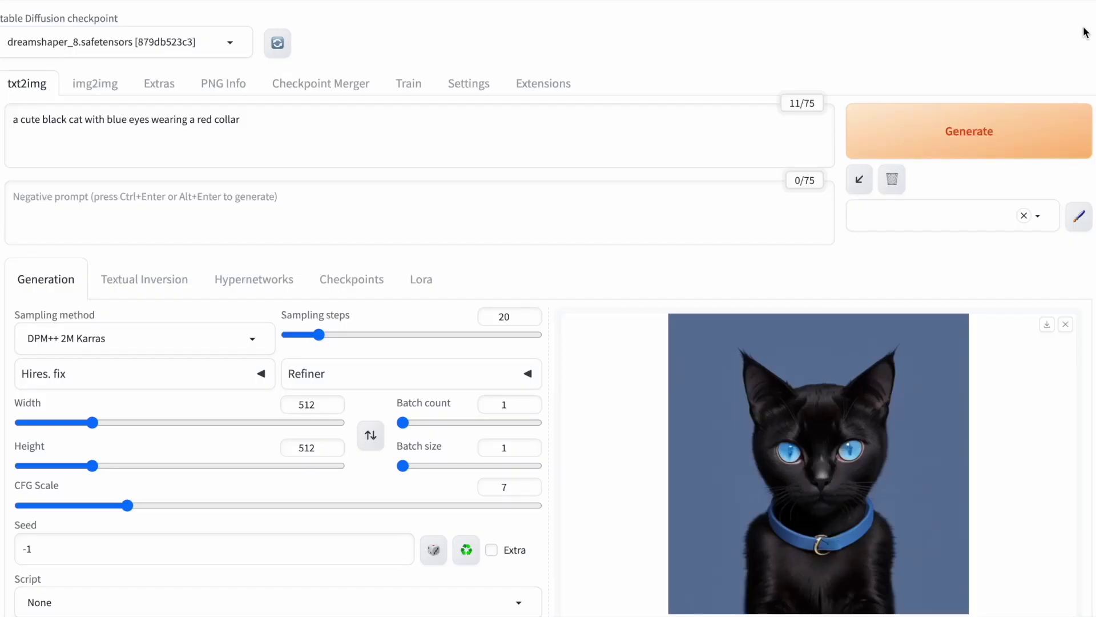
# Step: Add 'lying on ttable' to the prompt, generate the cat, then paste the woman-with-flowers prompt
pyautogui.tripleClick(205, 144)
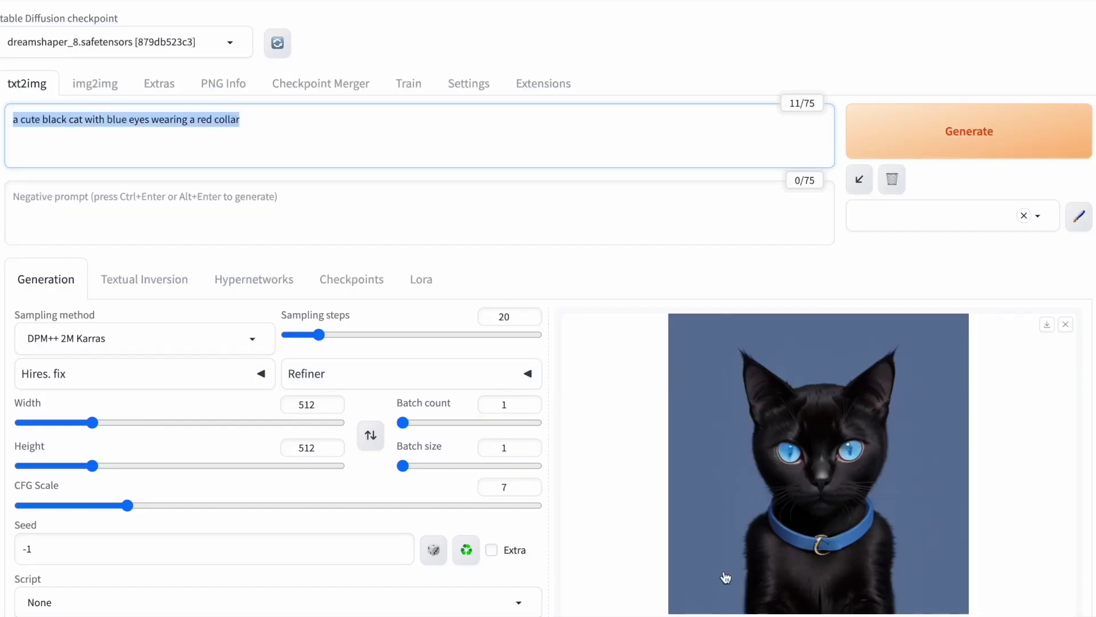
pyautogui.click(273, 126)
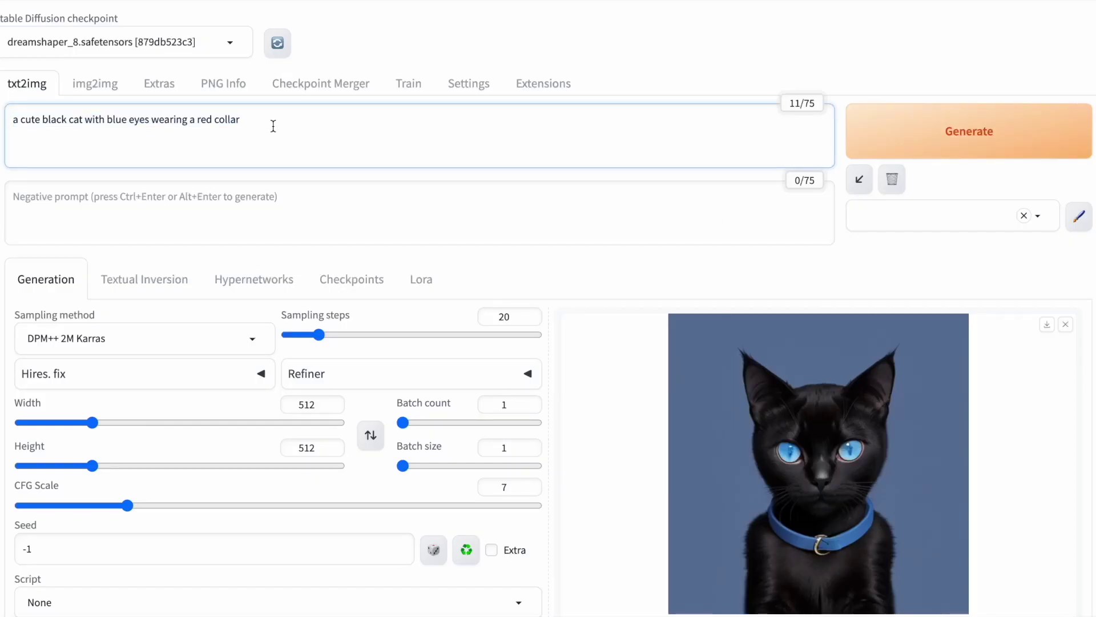
pyautogui.write('lying on ttable')
pyautogui.click(942, 135)
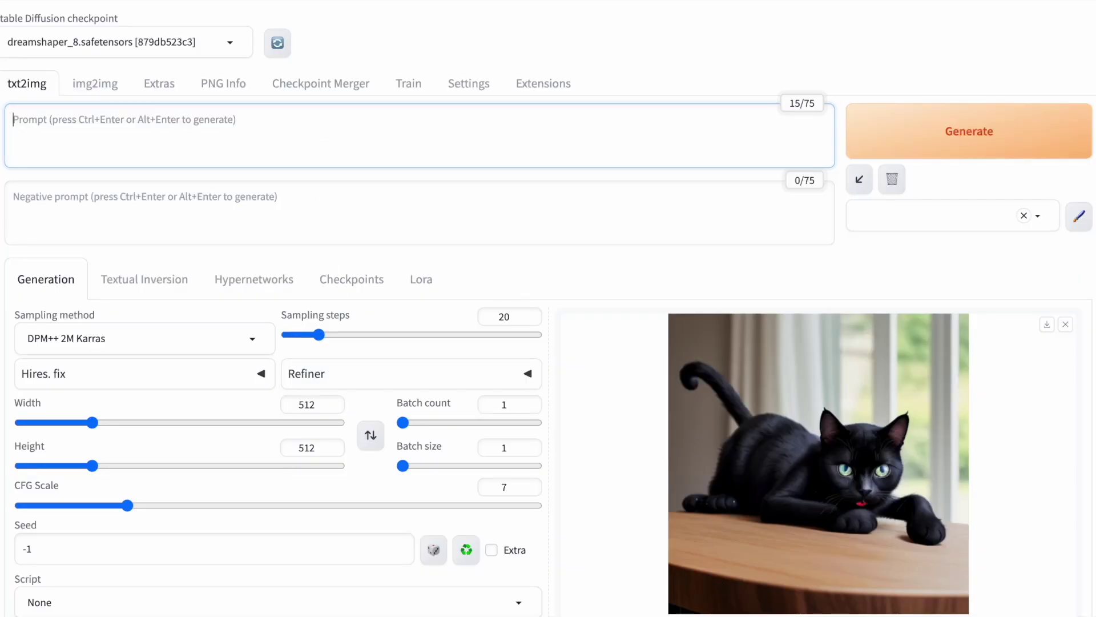
pyautogui.write('A cheerful young woman with long, curly hair holding a bouquet of colorful flowers in a garden')
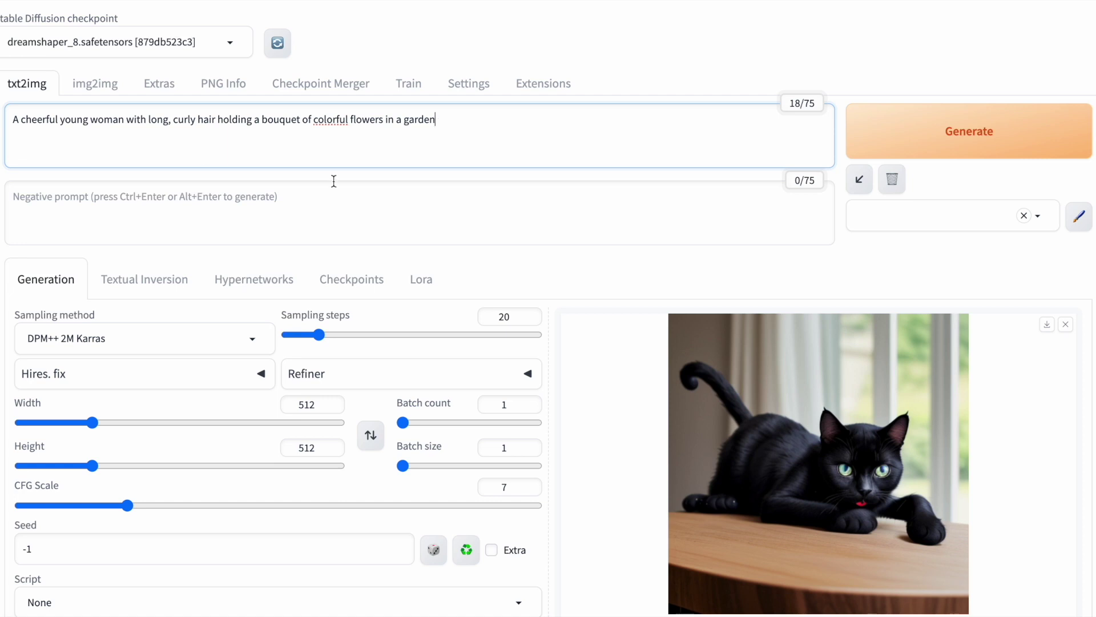
# Step: Correct 'colorful' to 'colourful', generate the curly-haired woman with flowers, and view her full-size
pyautogui.click(330, 119)
pyautogui.write('u')
pyautogui.click(943, 132)
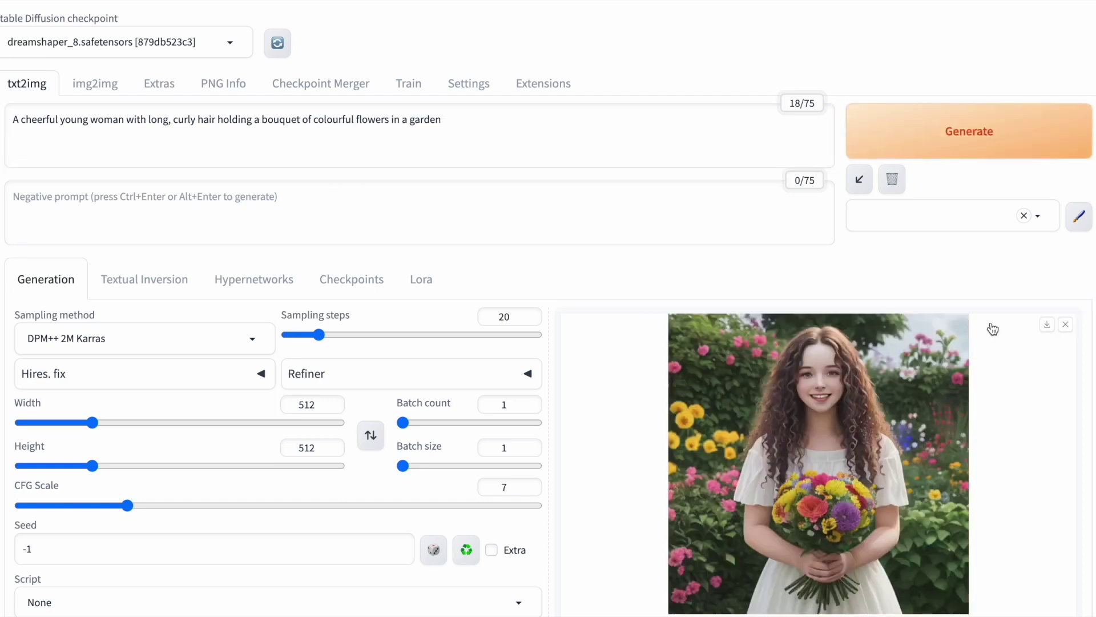
pyautogui.click(839, 373)
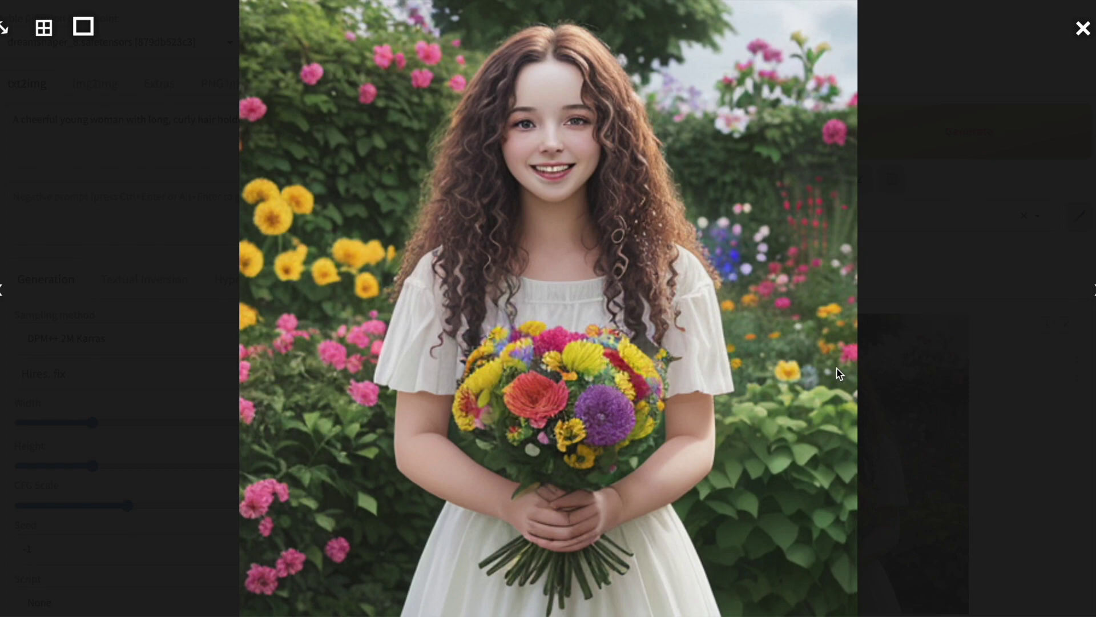